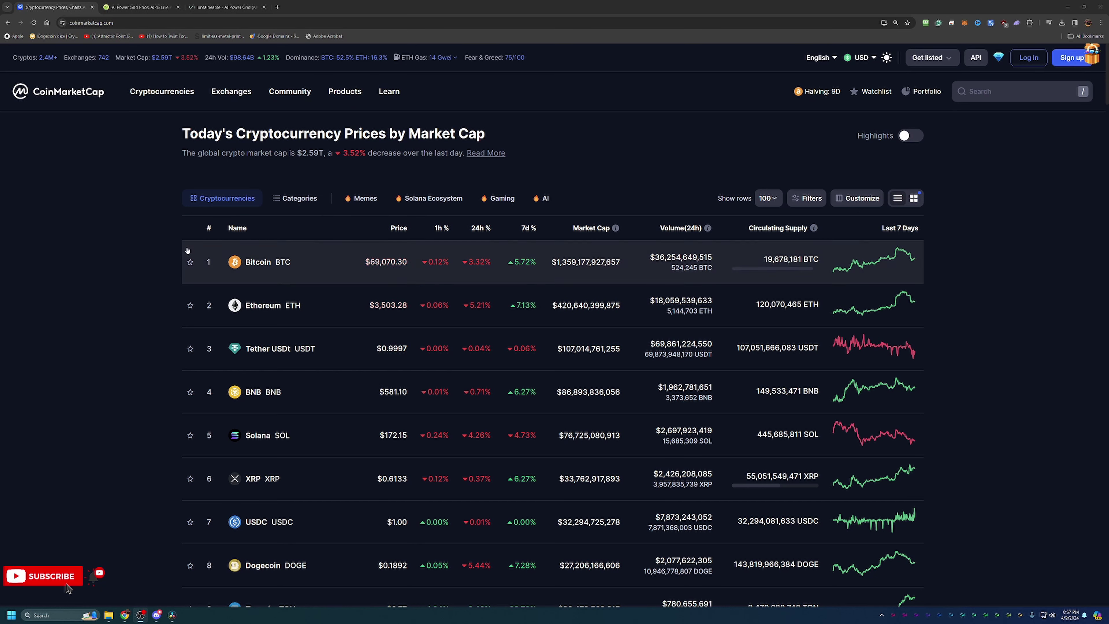
# Show CoinGecko's AI Power Grid (AIPG) page, zoomed in, with the Max-range price chart.
pyautogui.scroll(-2, 188, 306)
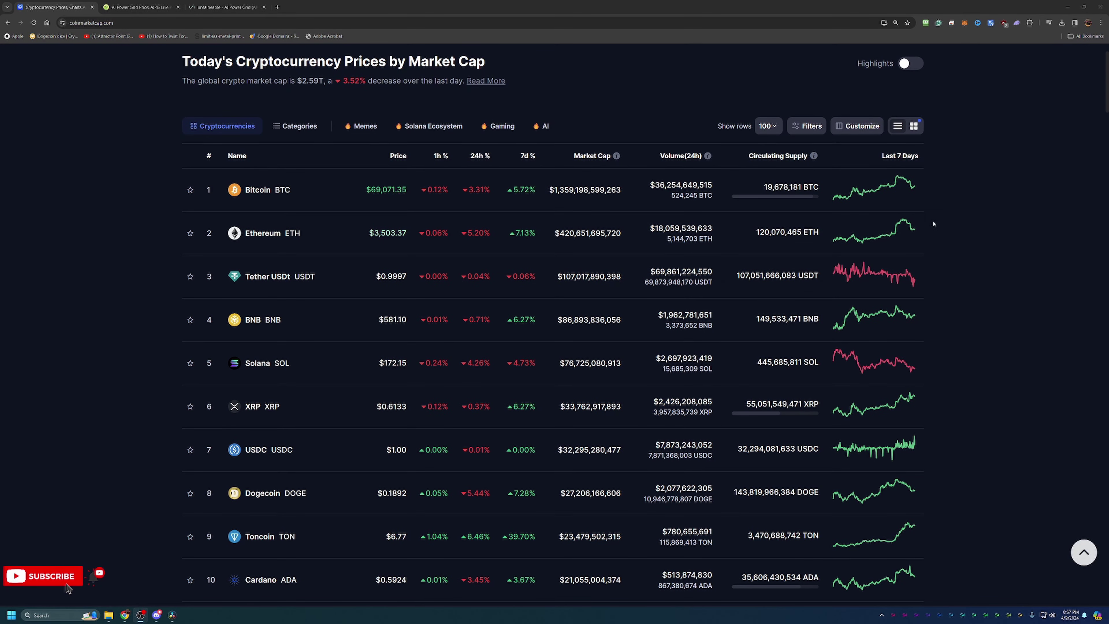
pyautogui.scroll(-3, 947, 318)
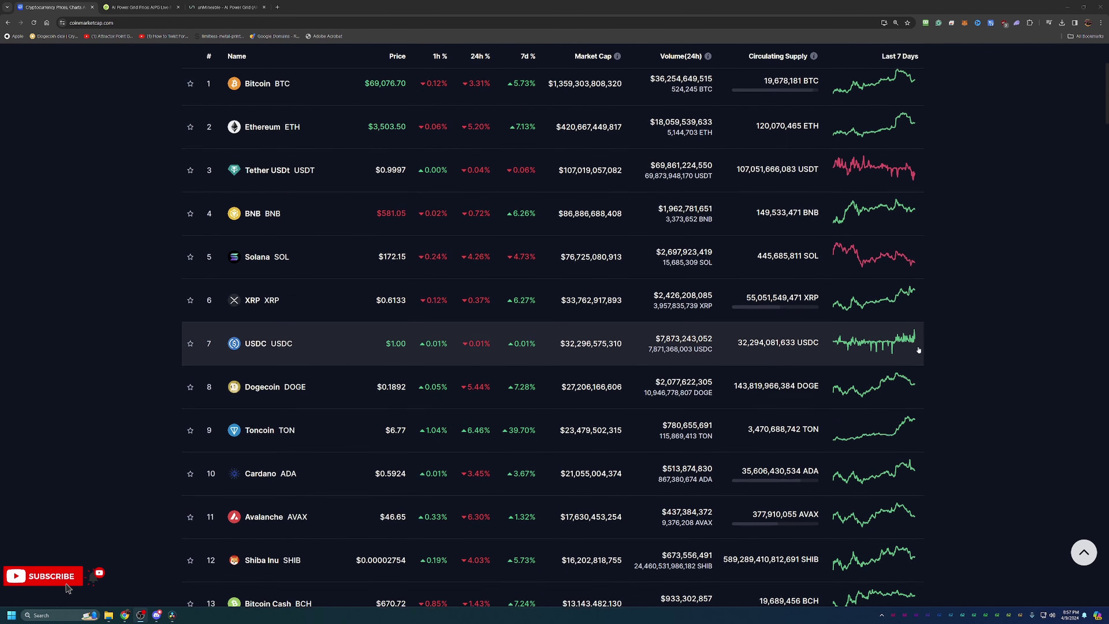
pyautogui.scroll(5, 921, 344)
pyautogui.moveTo(822, 93)
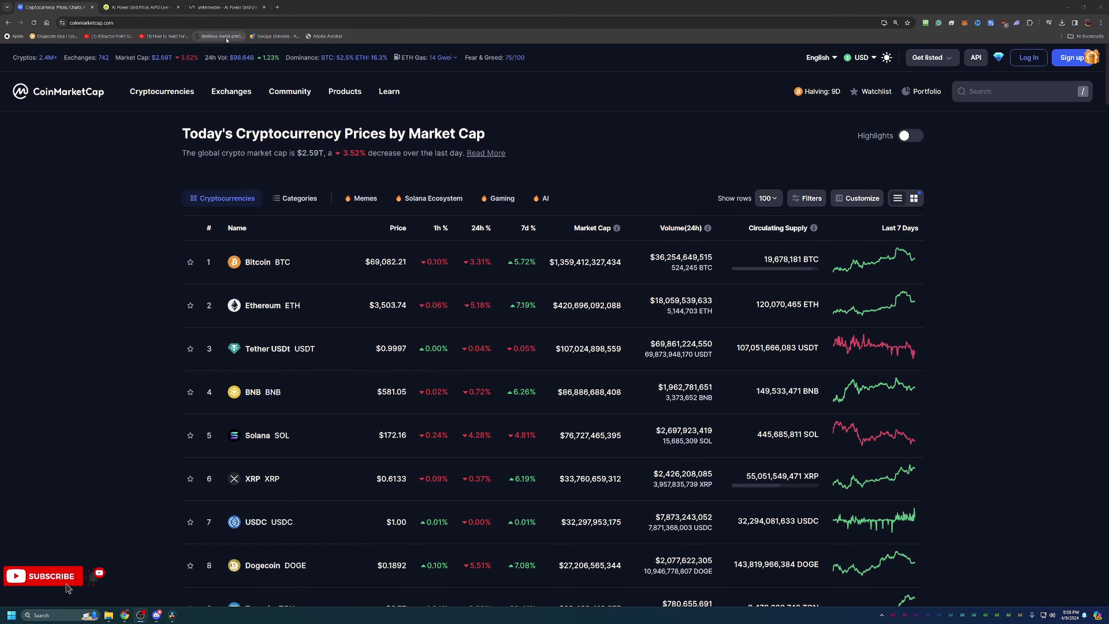
pyautogui.click(149, 6)
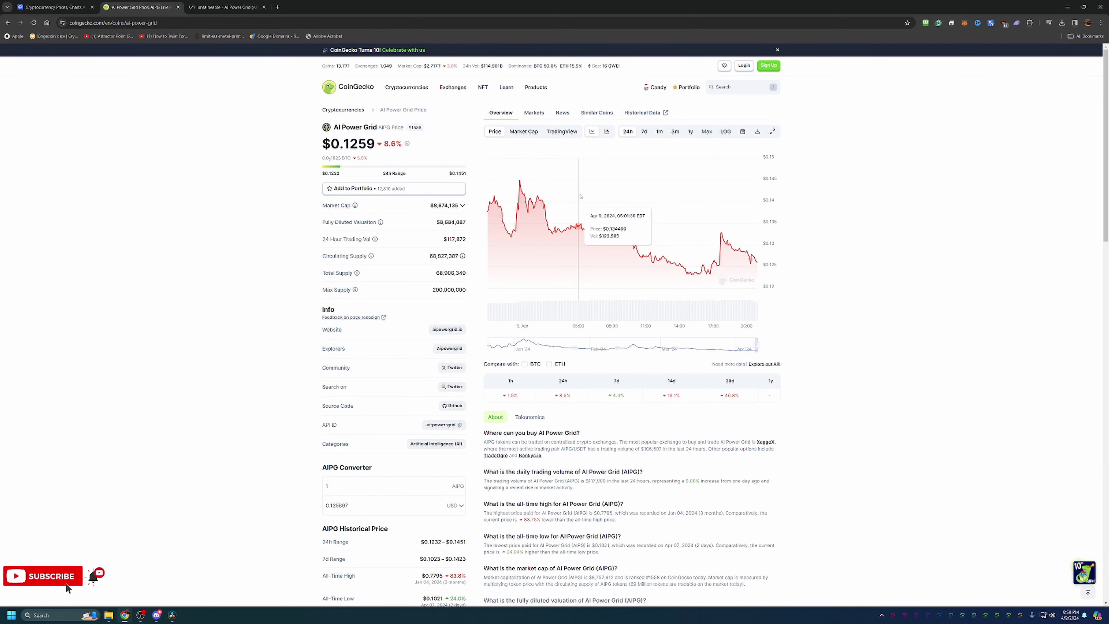
pyautogui.hotkey('ctrl', '+')
pyautogui.hotkey('ctrl', '+')
pyautogui.hotkey('ctrl', '+')
pyautogui.hotkey('ctrl', '+')
pyautogui.hotkey('ctrl', '+')
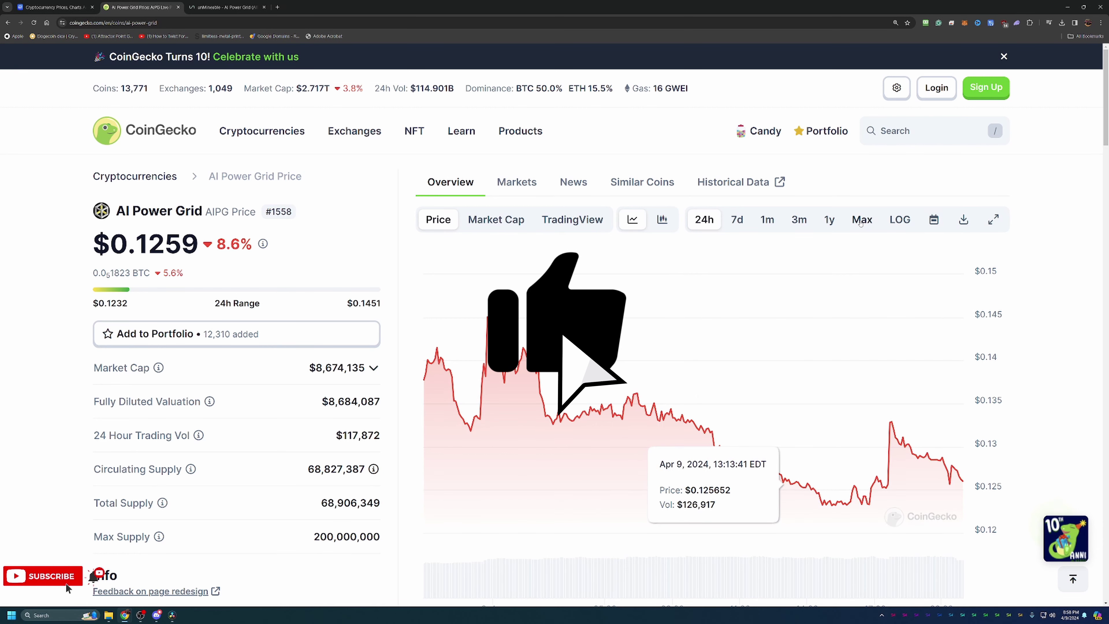
pyautogui.click(860, 222)
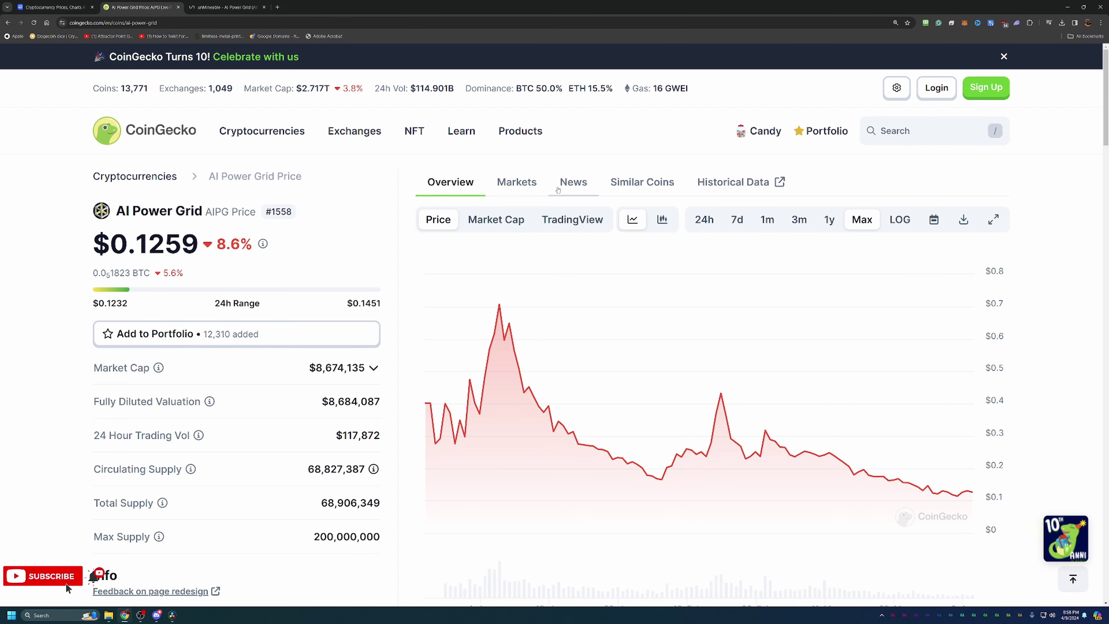
pyautogui.scroll(-1, 478, 266)
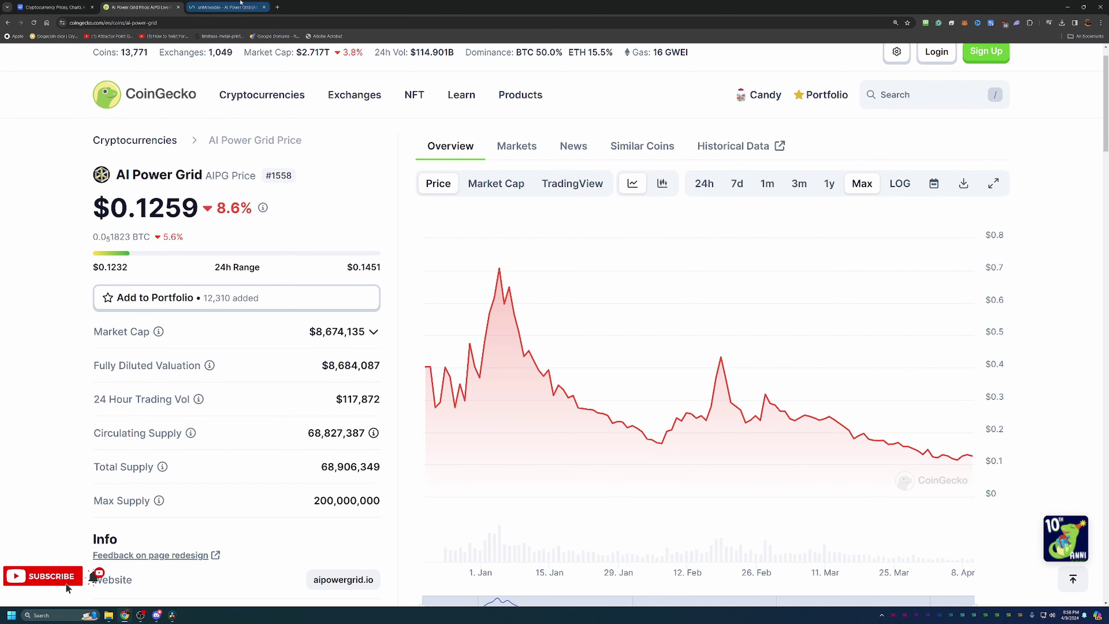
# Switch to unMineable's AIPG Kawpow earning page and scroll down to the wizard link.
pyautogui.click(226, 7)
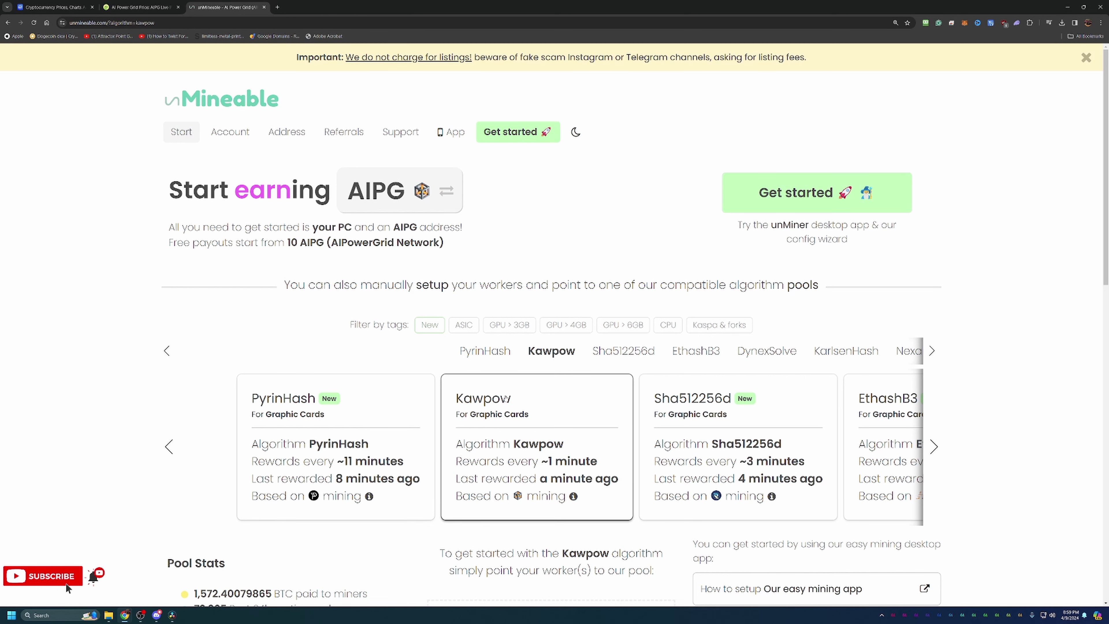
pyautogui.scroll(-1, 777, 390)
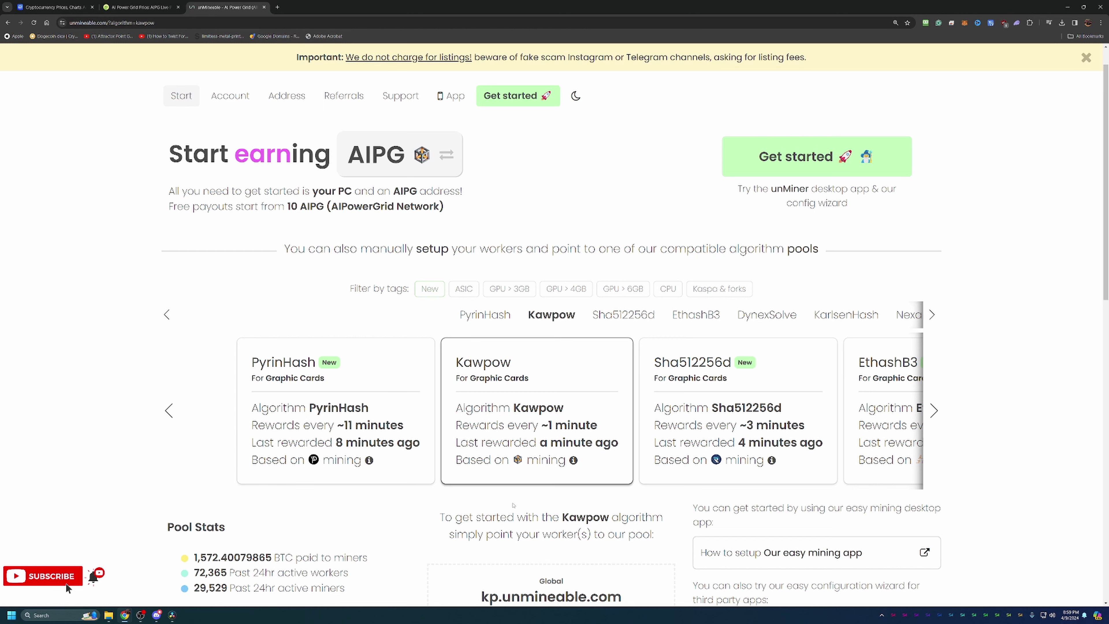
pyautogui.scroll(-3, 783, 529)
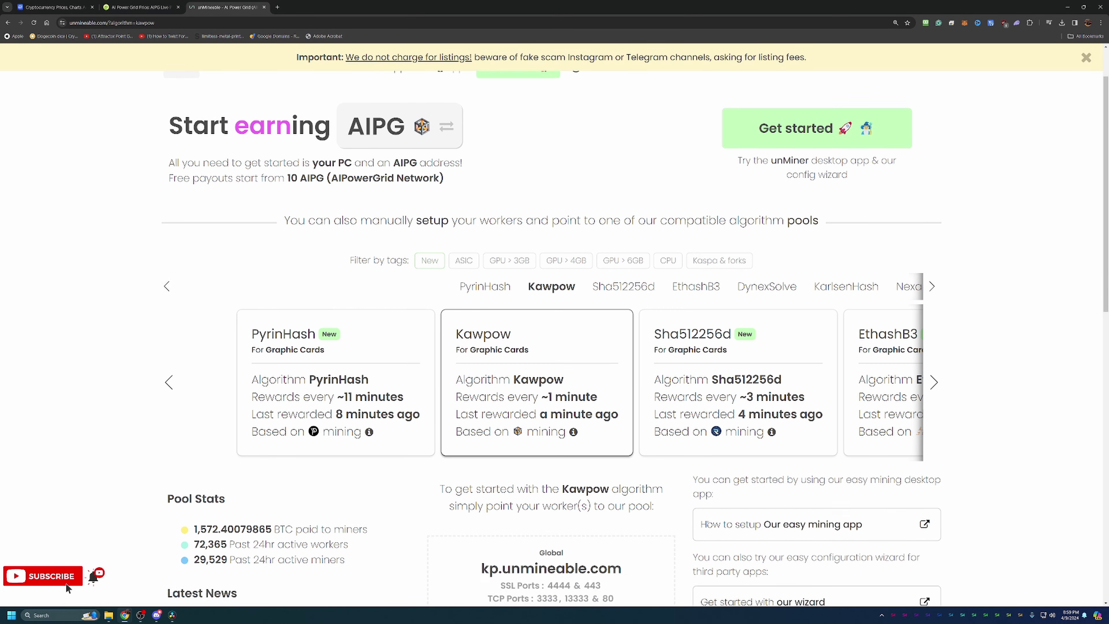
# Start the wizard in Basic mode with Graphics Card (GPU) hardware and the Kawpow algorithm.
pyautogui.click(783, 529)
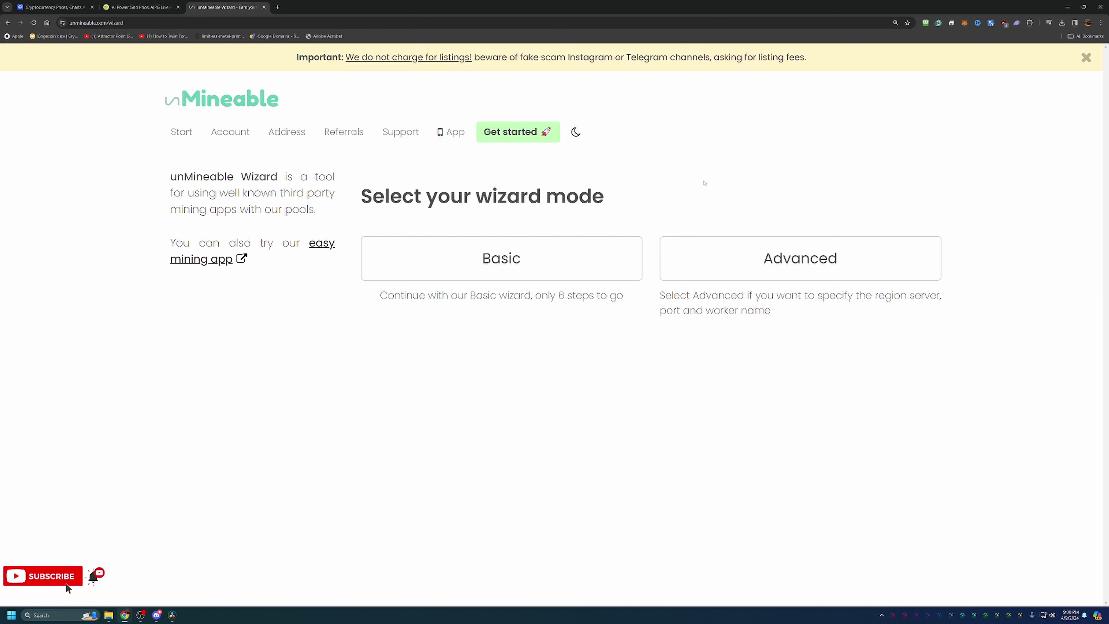
pyautogui.click(588, 243)
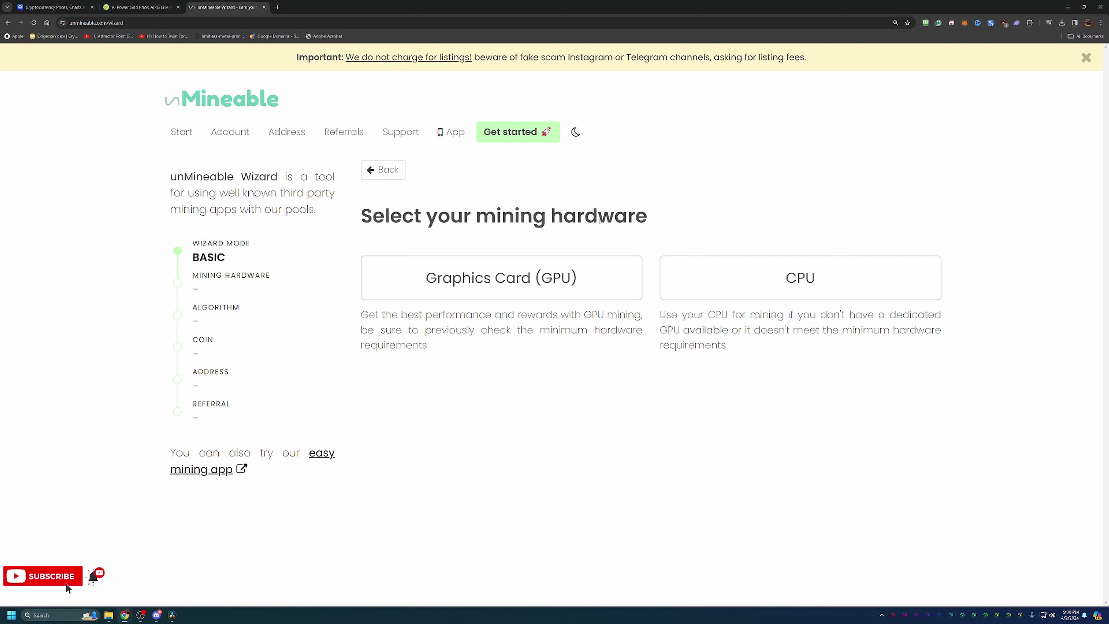
pyautogui.click(585, 292)
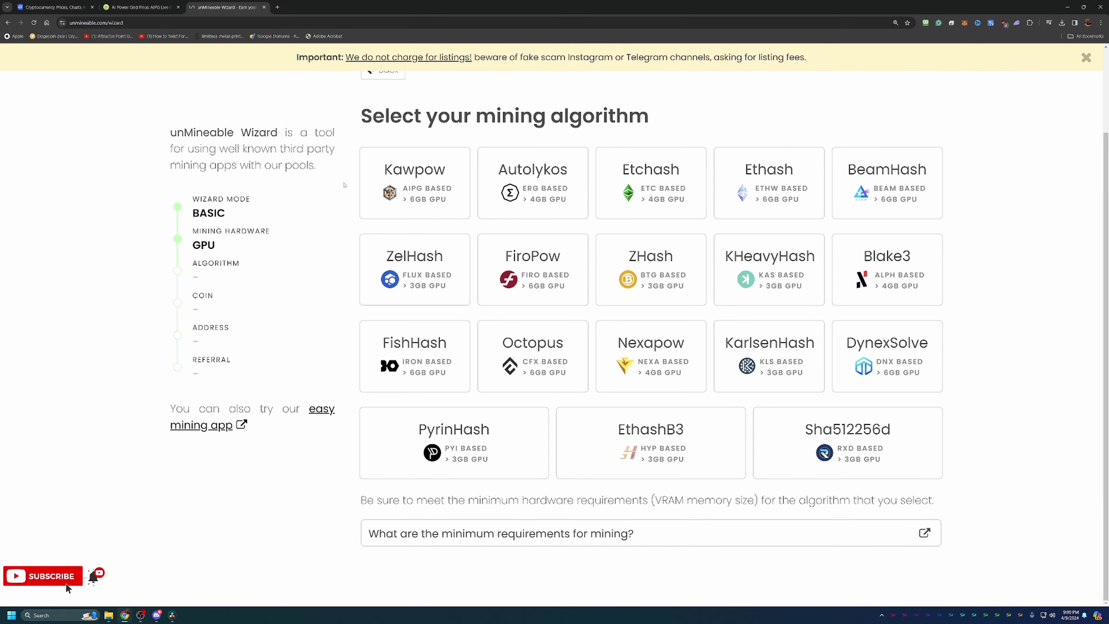
pyautogui.click(366, 181)
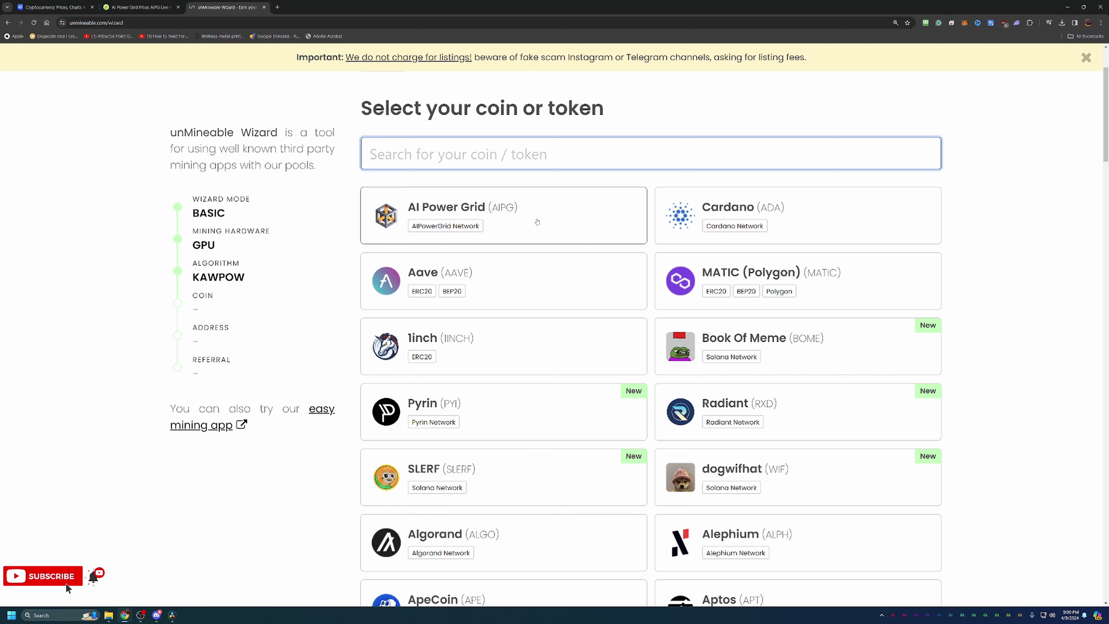
# Choose AI Power Grid as the coin and paste in the AIPG wallet address.
pyautogui.click(537, 221)
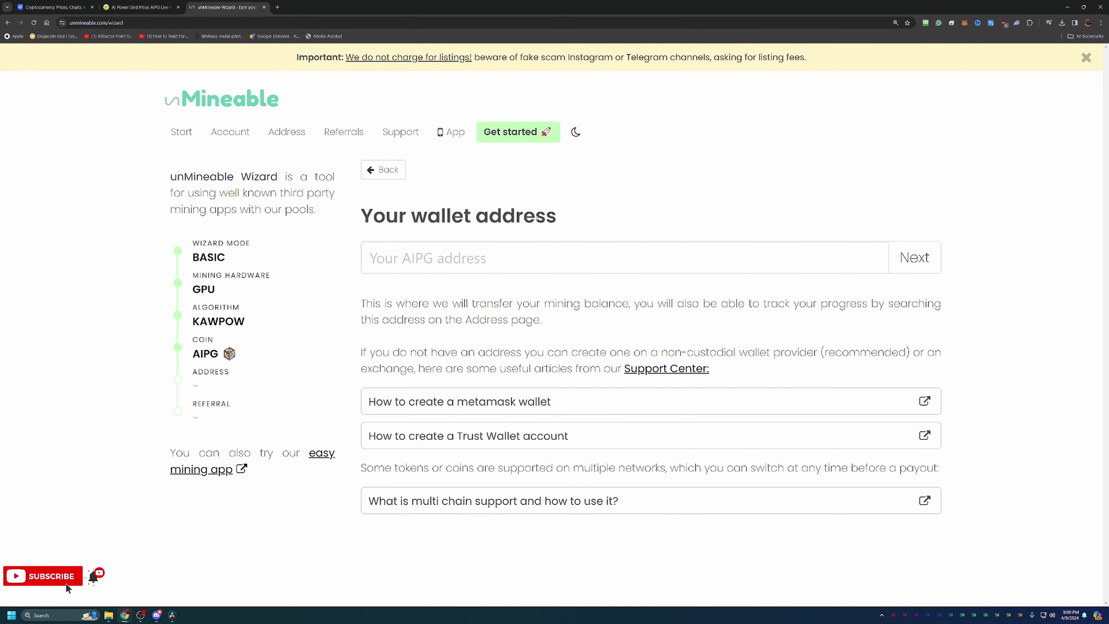
pyautogui.click(507, 251)
pyautogui.write('ATS1F17NSzFy3vDLxJbXX2RuMKtVsViBYw')
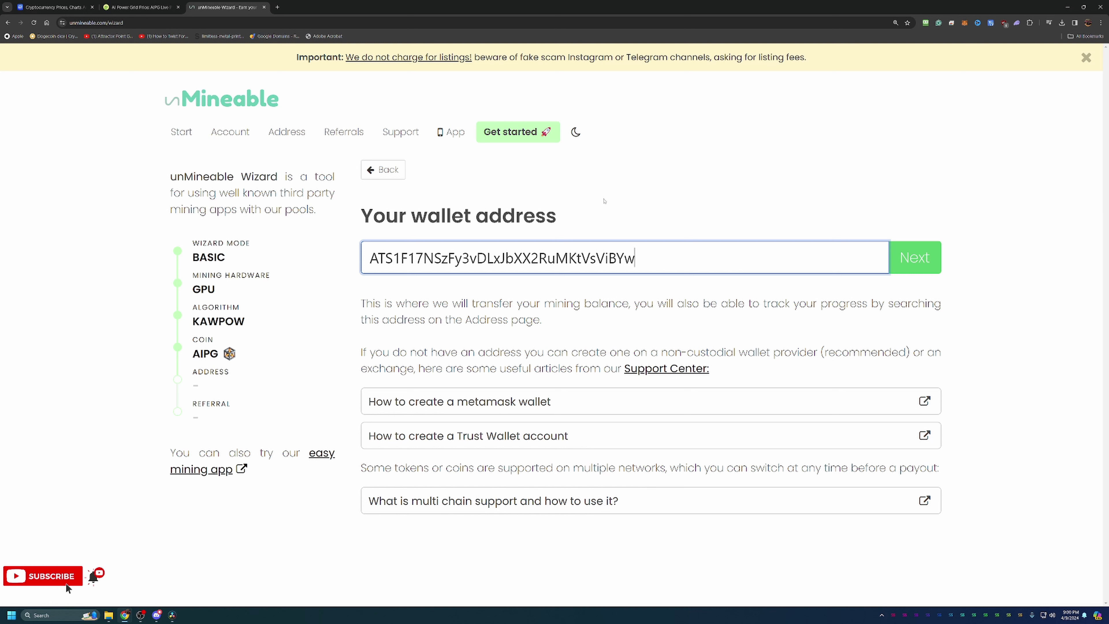
# Correct the address's last character to 'w' so it validates, then continue to the referral-code field.
pyautogui.press('BackSpace')
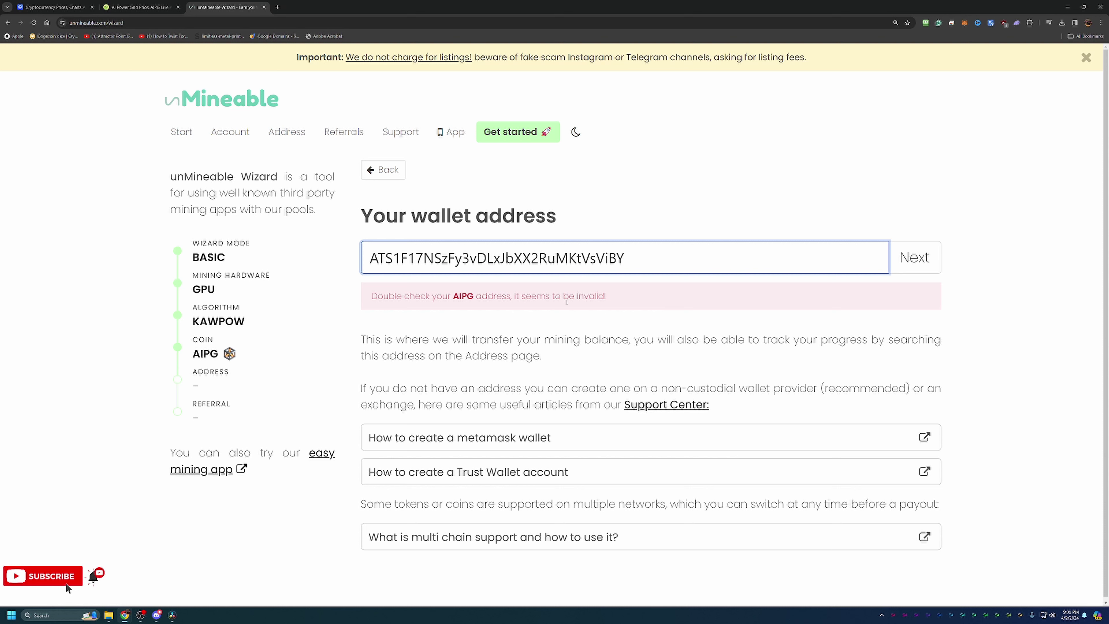
pyautogui.write('W')
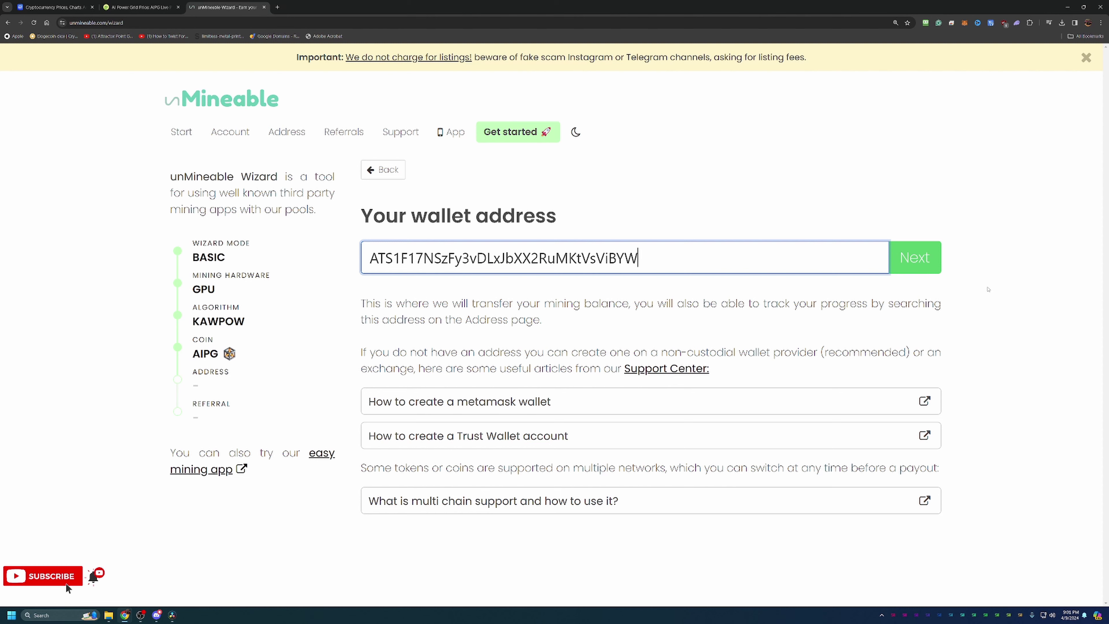
pyautogui.press('BackSpace')
pyautogui.write('w')
pyautogui.click(920, 263)
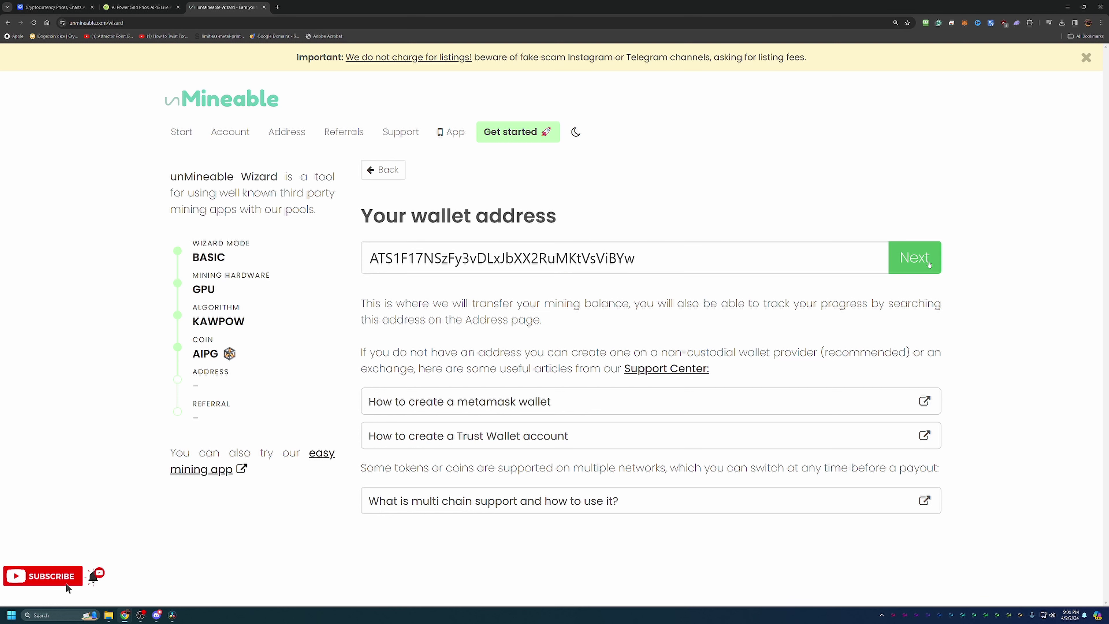
pyautogui.click(526, 304)
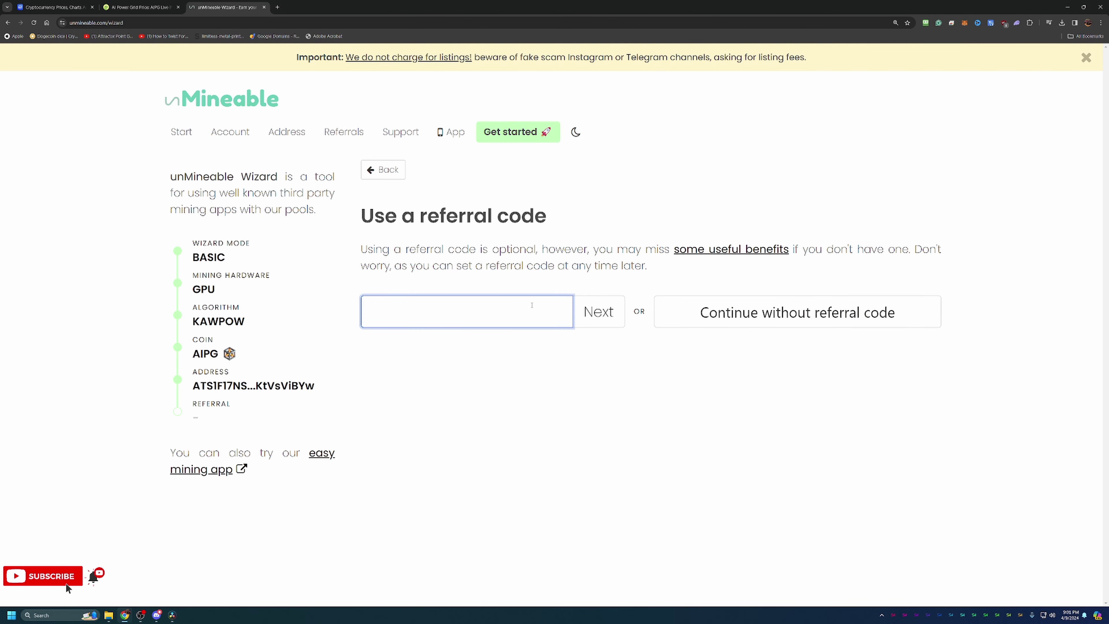
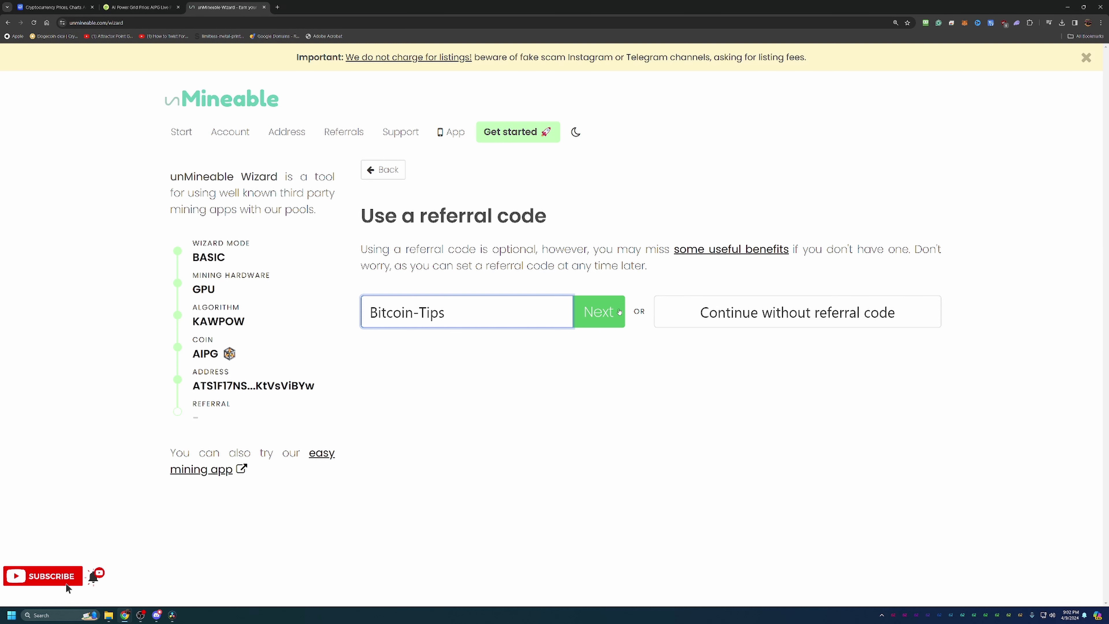
pyautogui.click(618, 312)
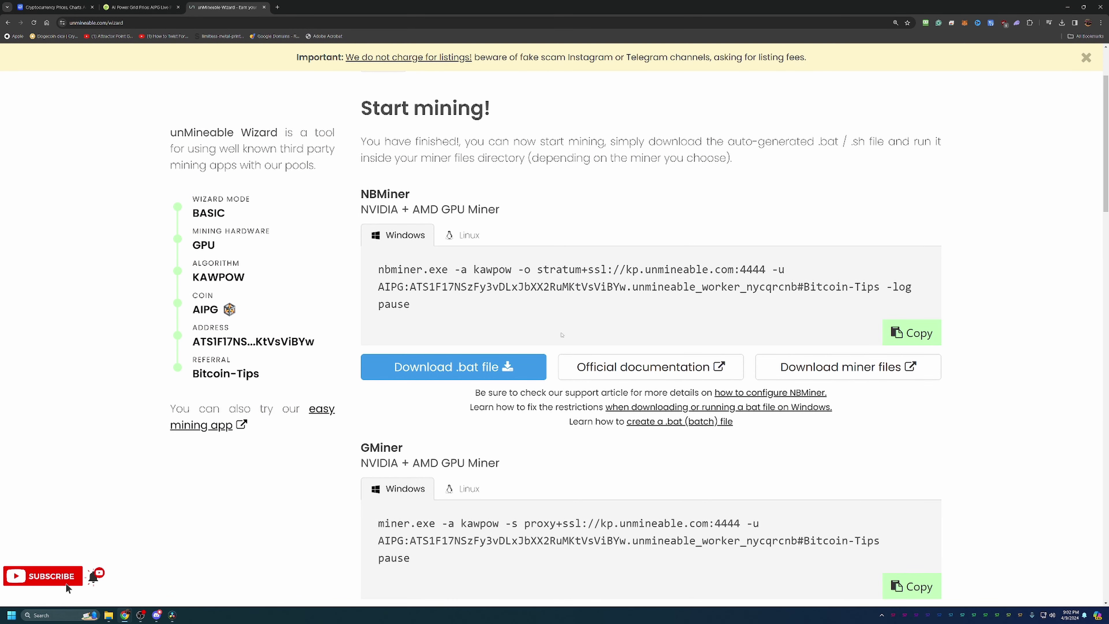
pyautogui.scroll(-2, 514, 302)
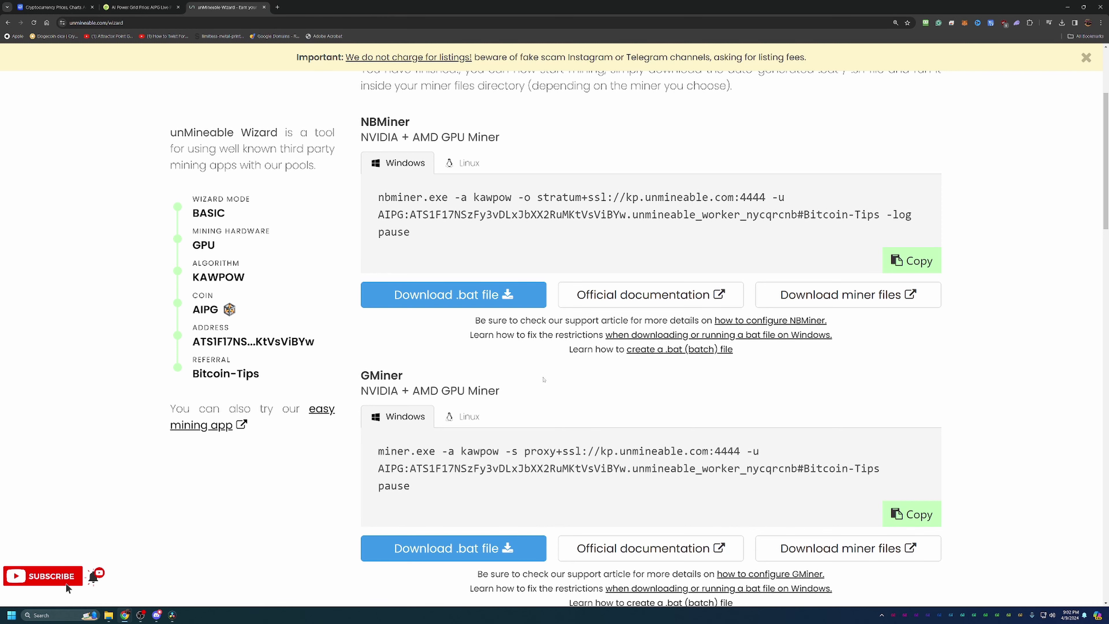
pyautogui.scroll(-7, 544, 380)
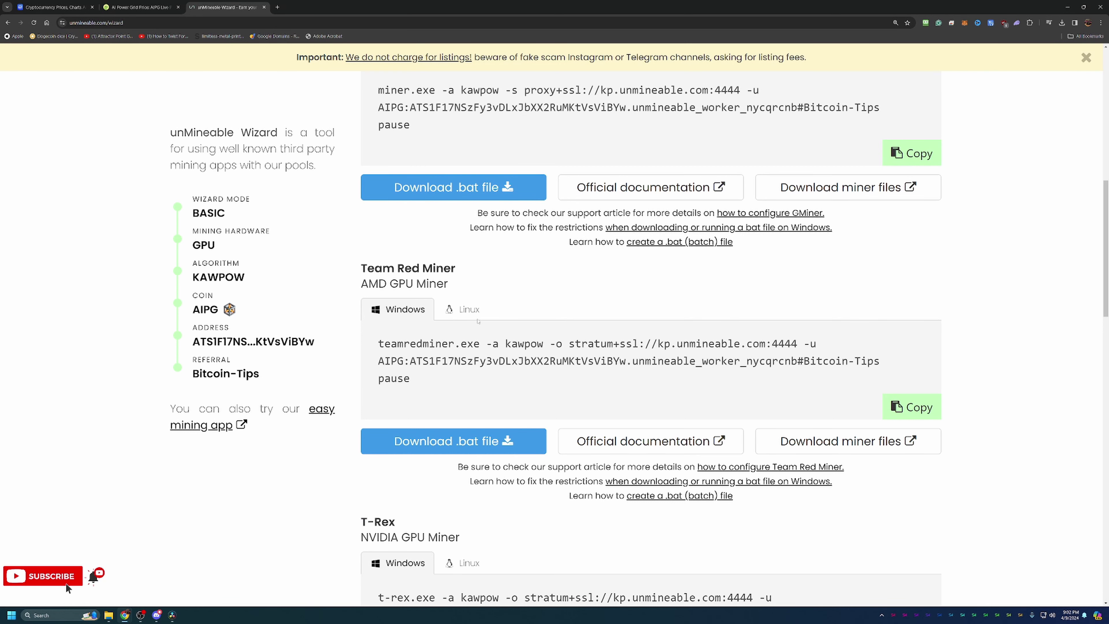
pyautogui.scroll(-2, 425, 366)
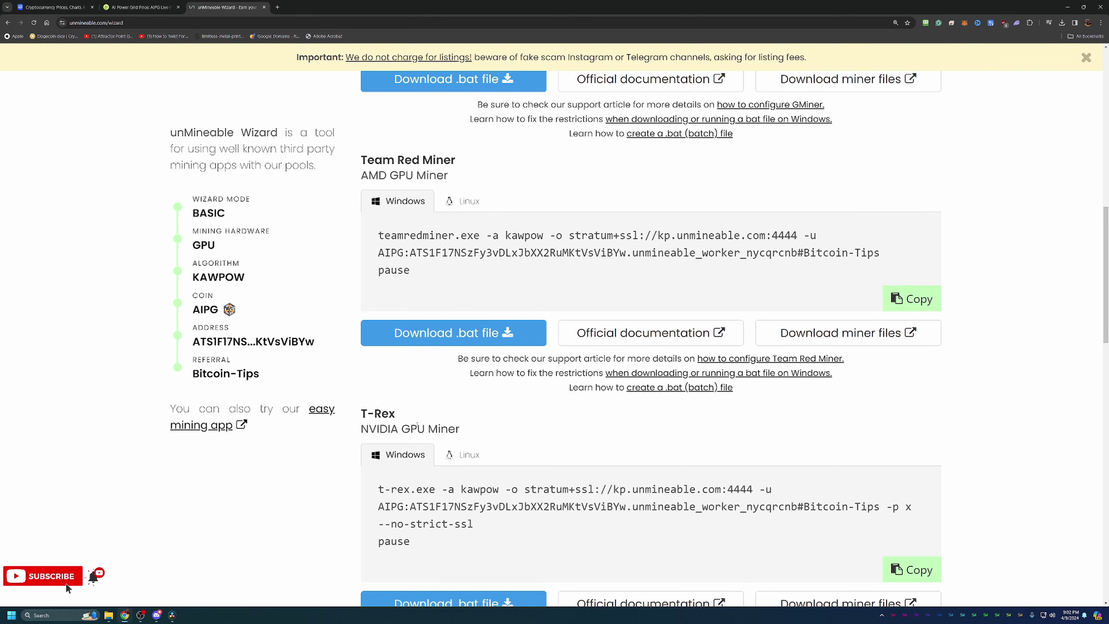
pyautogui.scroll(3, 557, 446)
pyautogui.scroll(3, 540, 382)
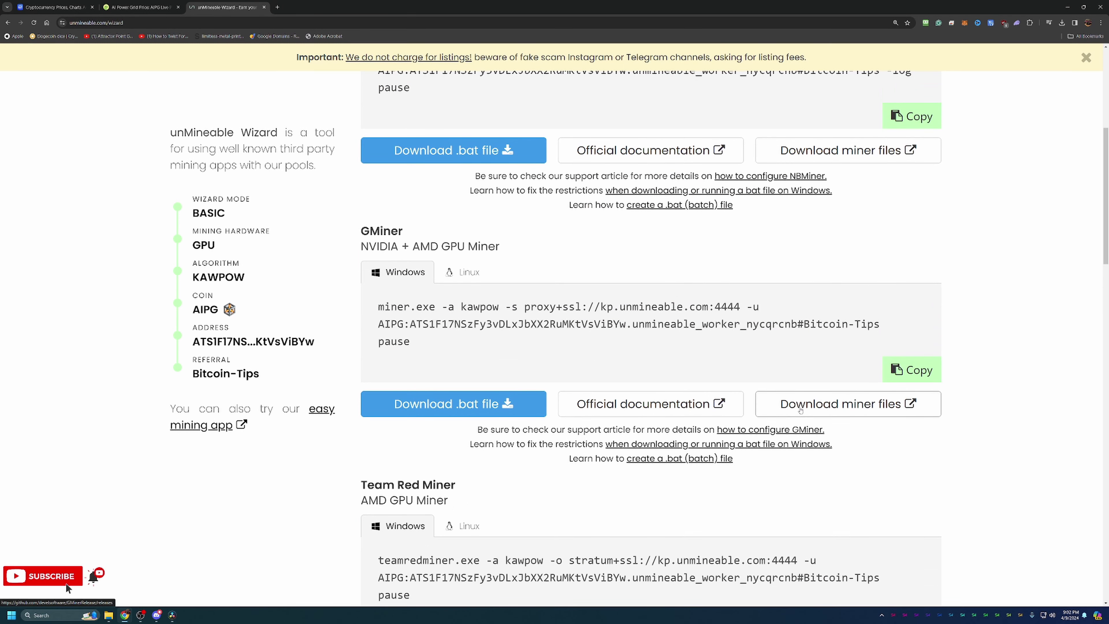
# Open GMiner's GitHub releases page, look over the assets, and return to the unMineable Wizard.
pyautogui.click(807, 412)
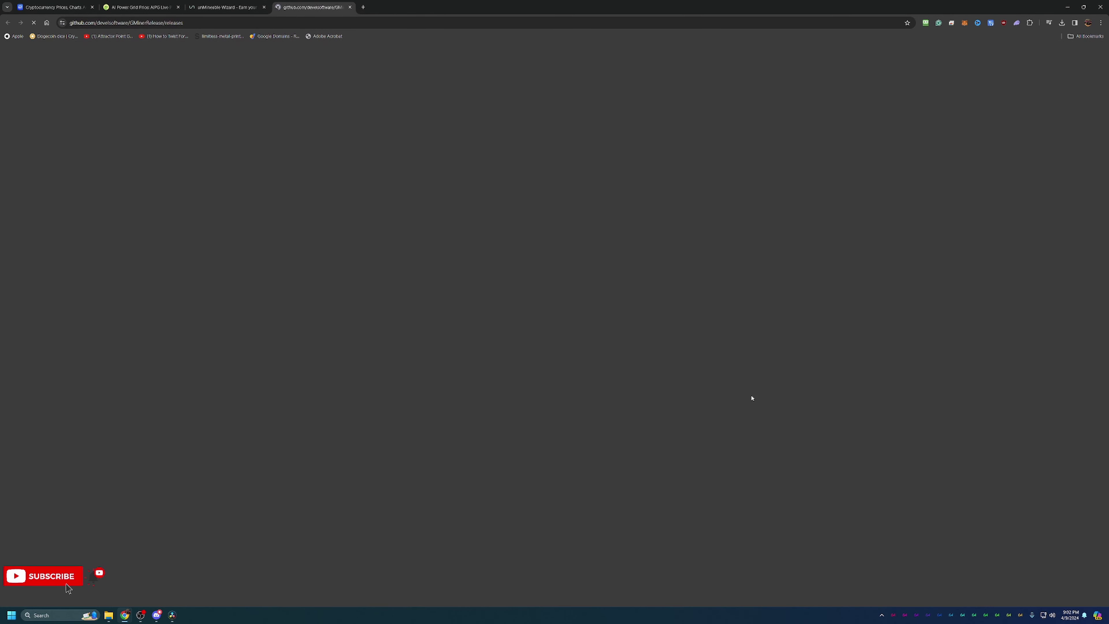
pyautogui.scroll(-1, 377, 490)
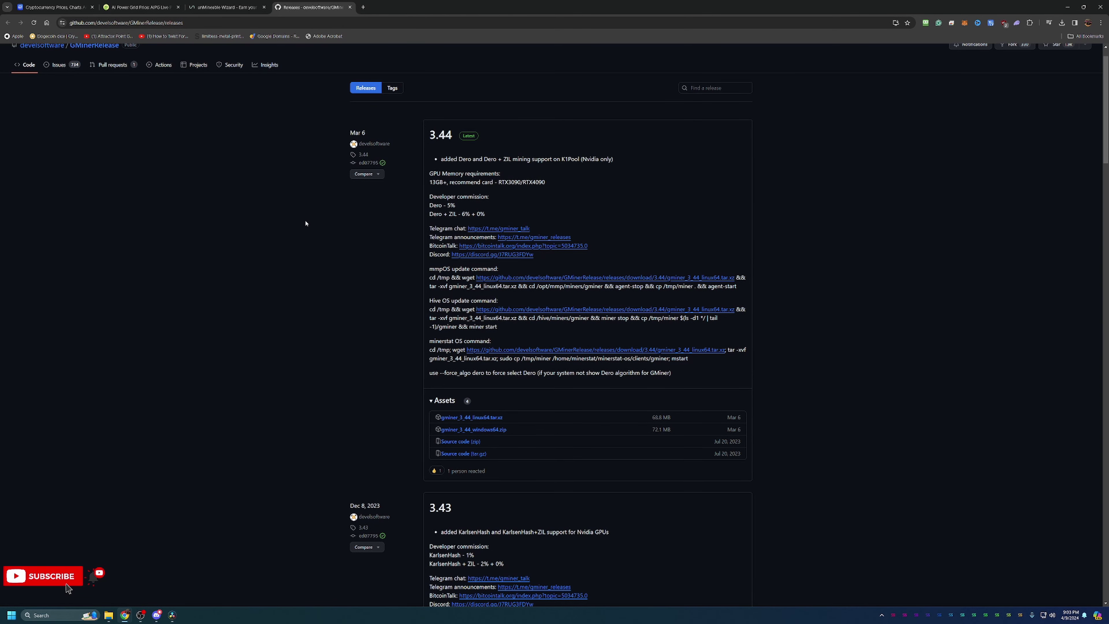
pyautogui.click(224, 6)
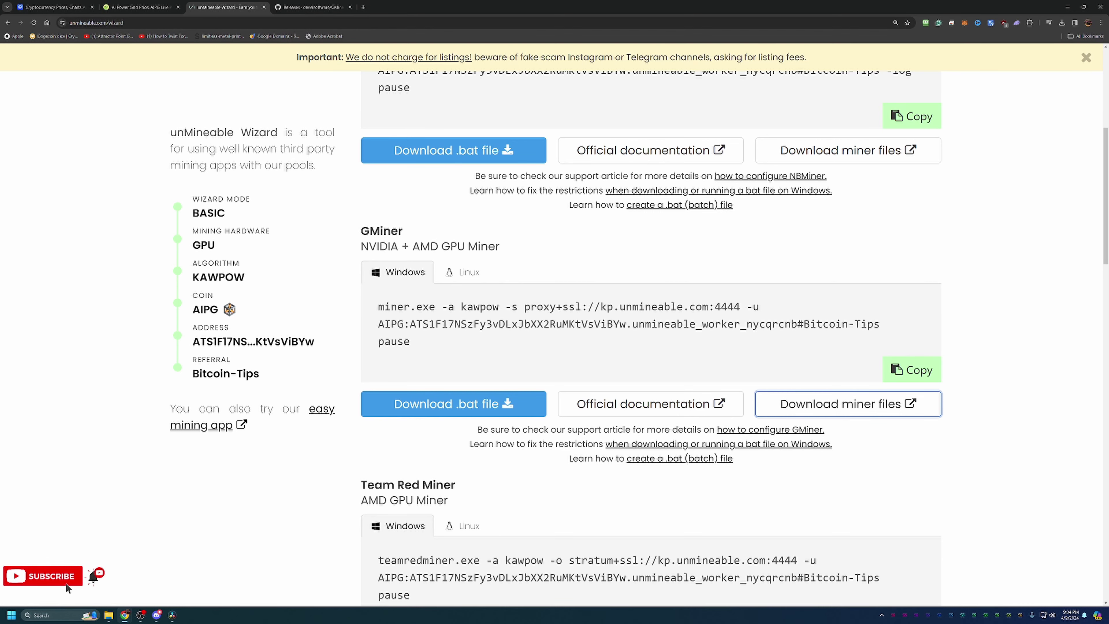
# Run unmineable-AIPG-kawpow-gminer.bat, allowing it past the SmartScreen warning with Run anyway.
pyautogui.moveTo(1108, 140); pyautogui.dragTo(502, 138)
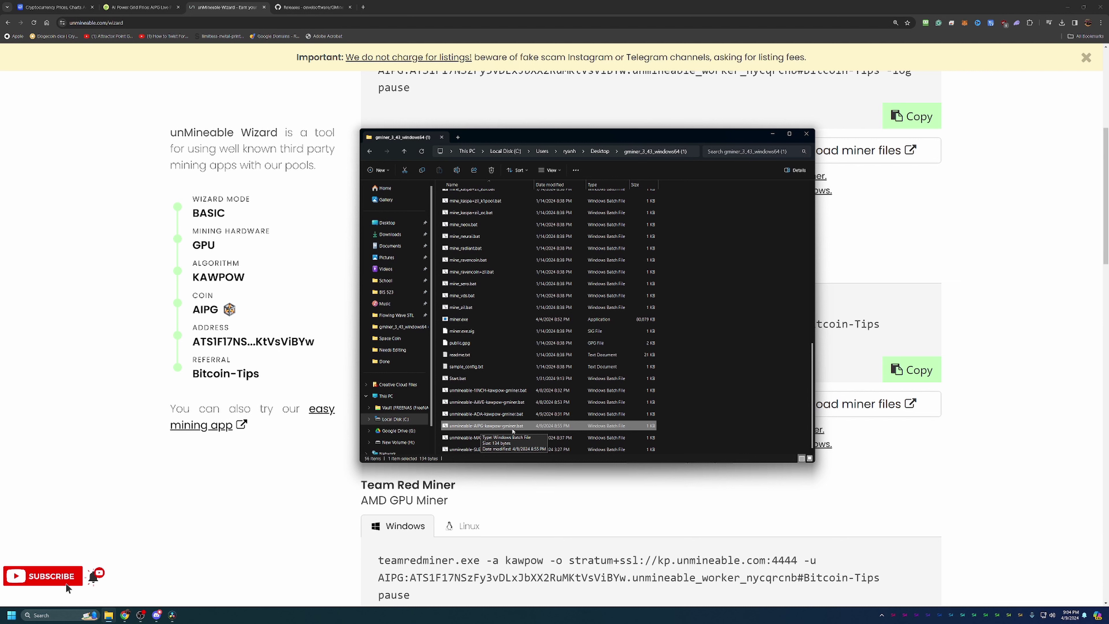
pyautogui.doubleClick(513, 430)
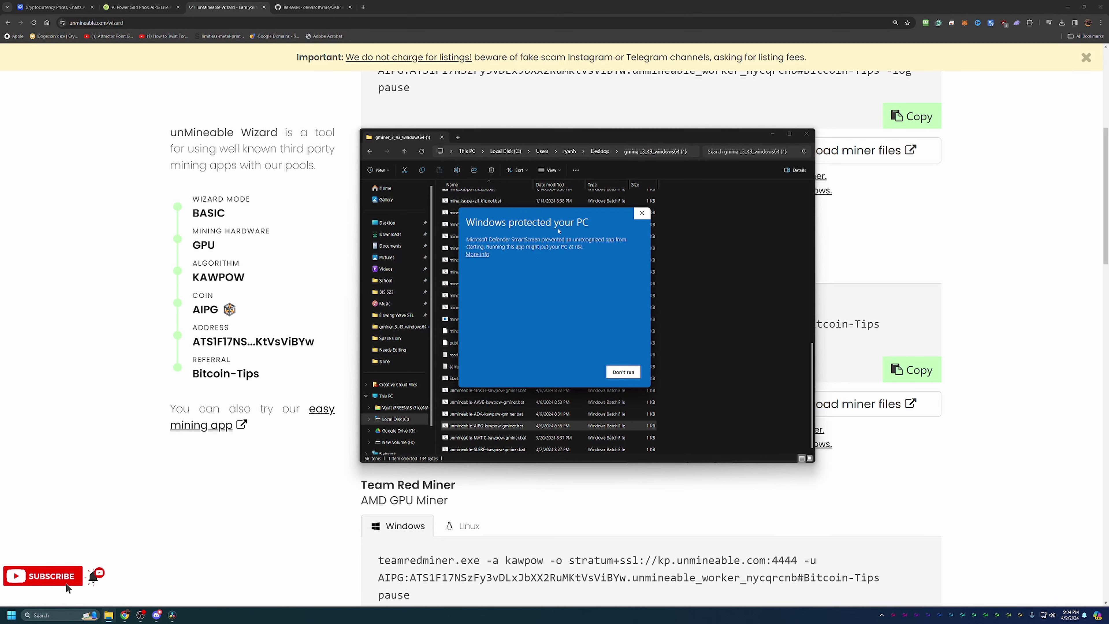
pyautogui.click(479, 254)
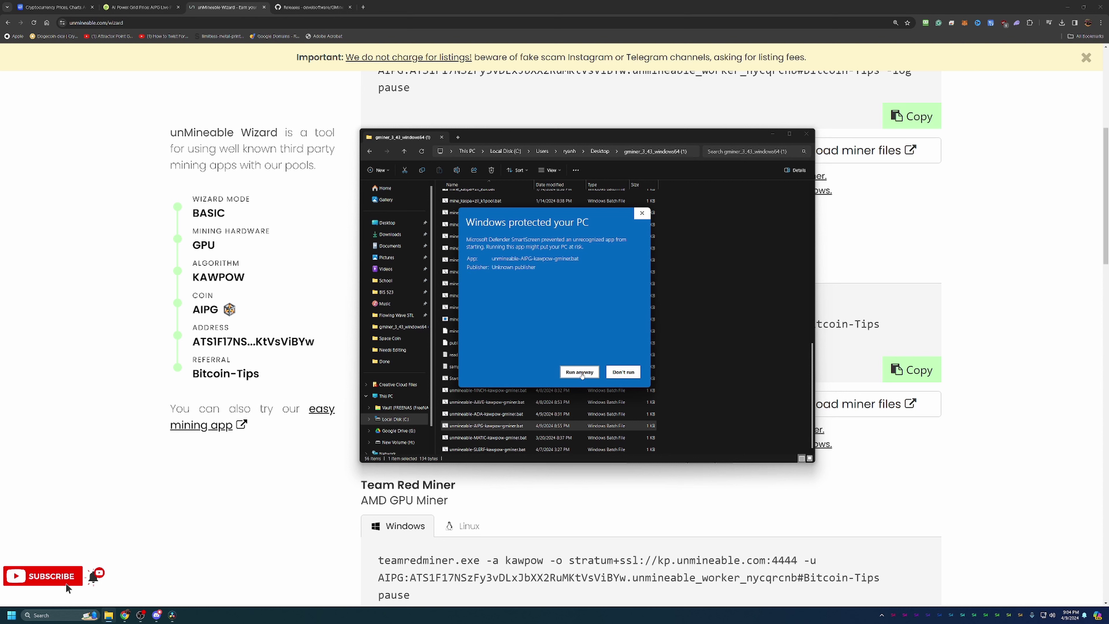
pyautogui.click(579, 372)
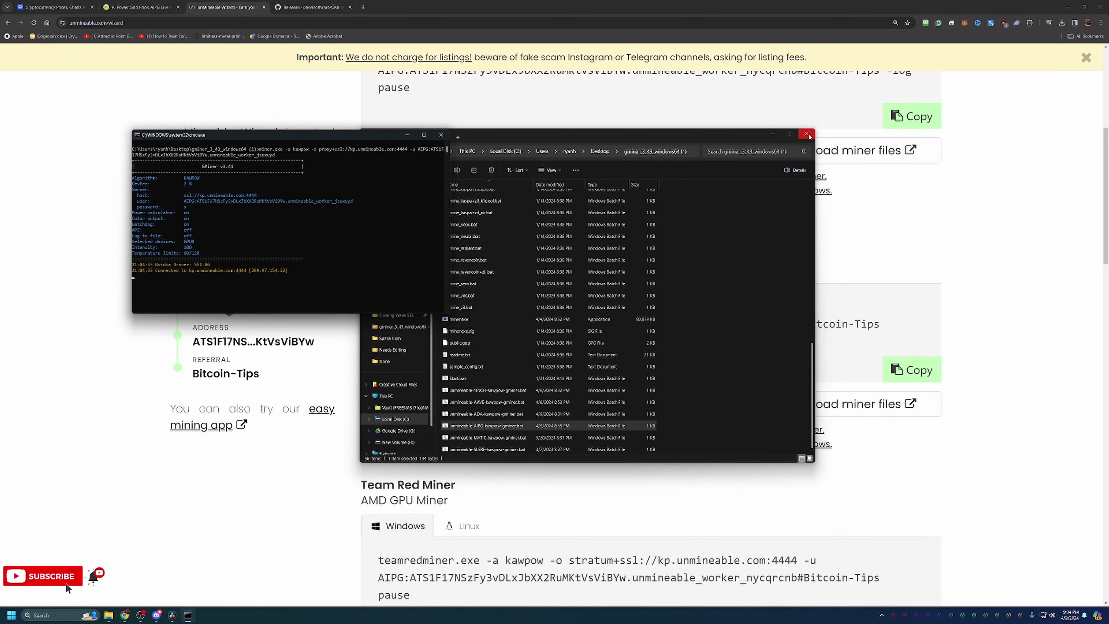
# Close the miner folder window and move the GMiner console aside while it mines at ~23.01 MH/s.
pyautogui.click(807, 135)
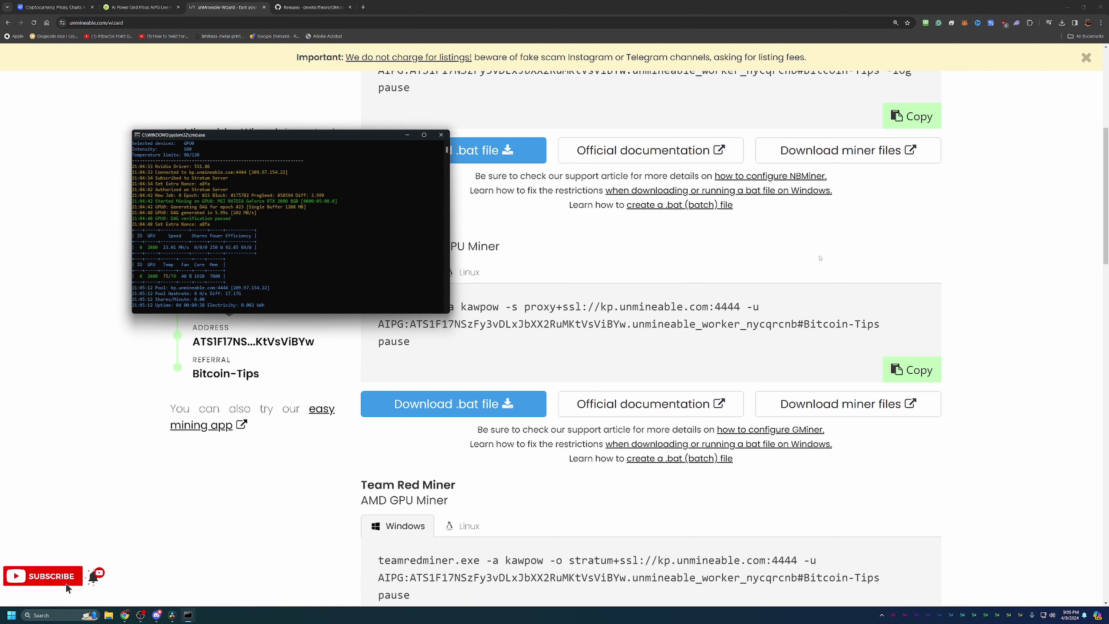
pyautogui.moveTo(280, 135); pyautogui.dragTo(373, 162)
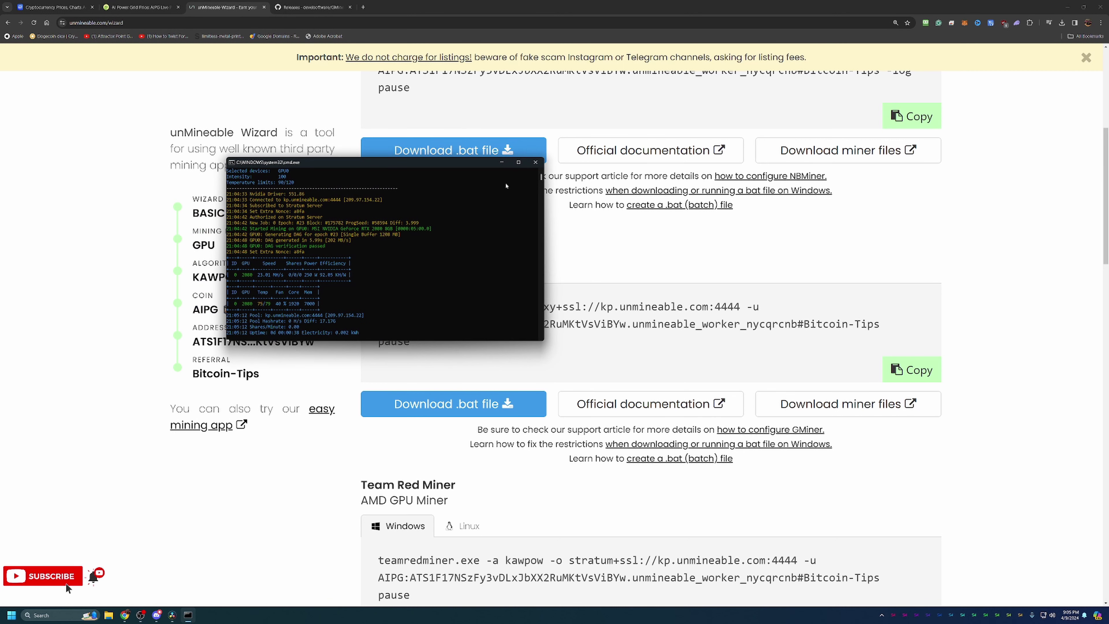
pyautogui.click(535, 162)
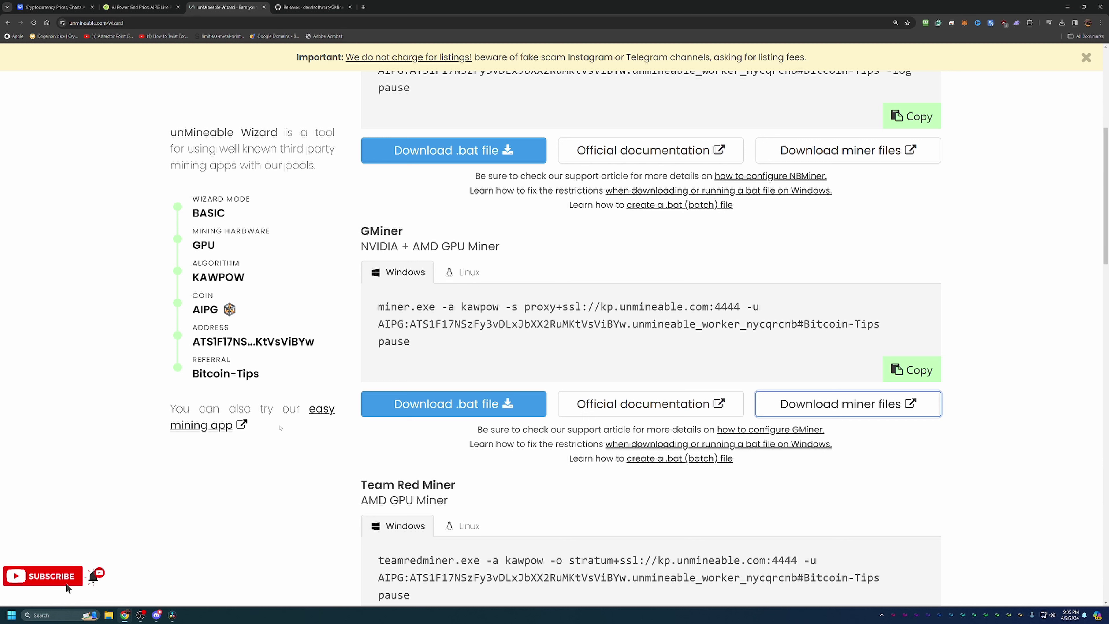
pyautogui.moveTo(268, 369); pyautogui.dragTo(184, 370)
pyautogui.click(190, 395)
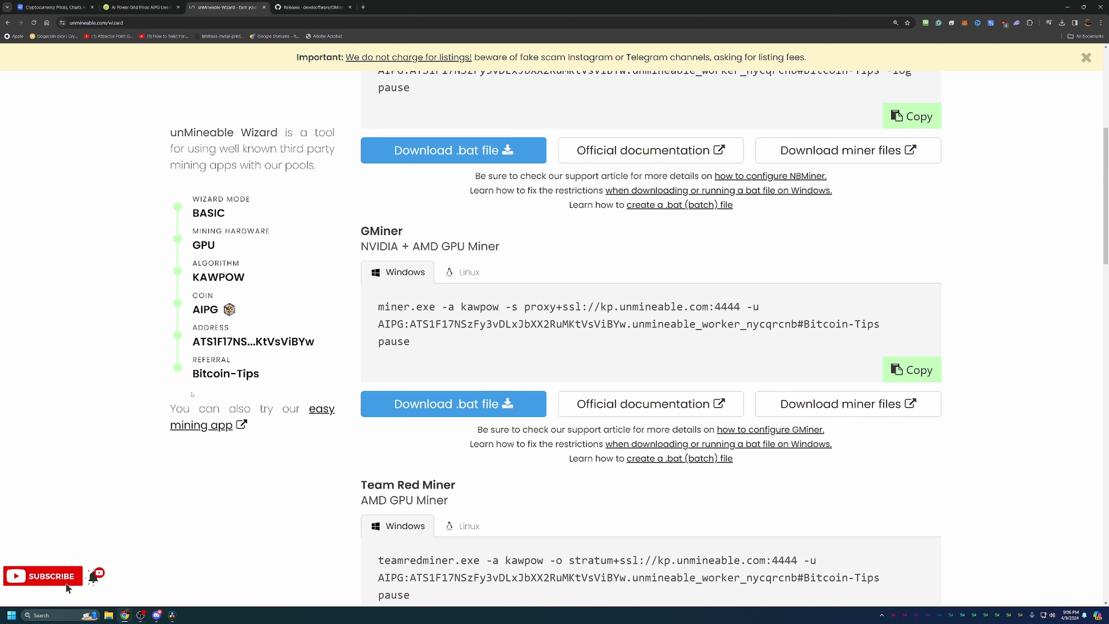